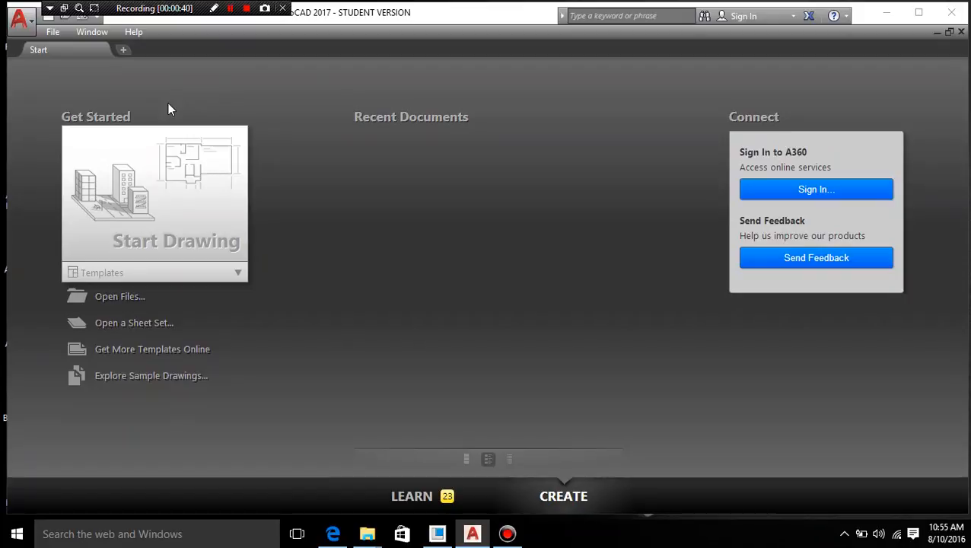
- Start a new drawing and set the drawing units' insertion scale to Millimeters
click(176, 214)
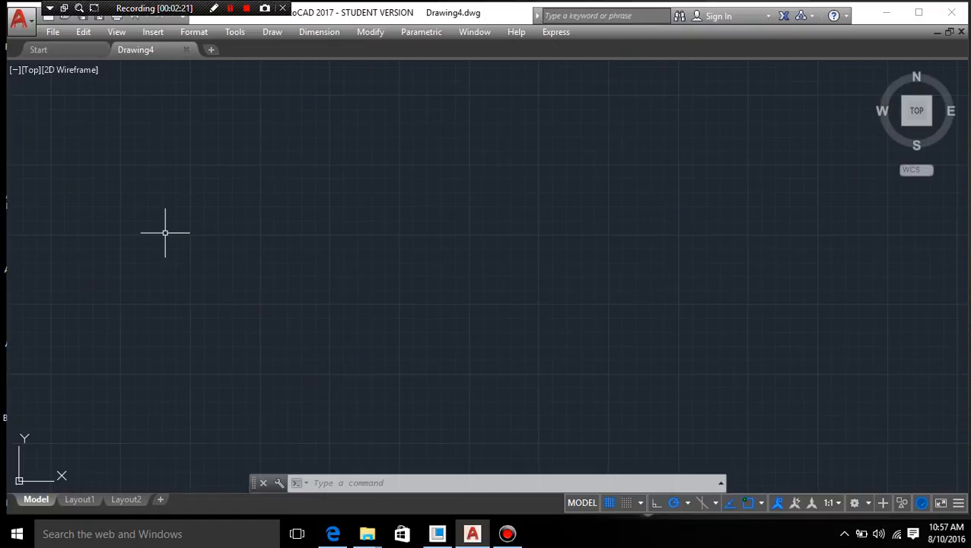
click(193, 34)
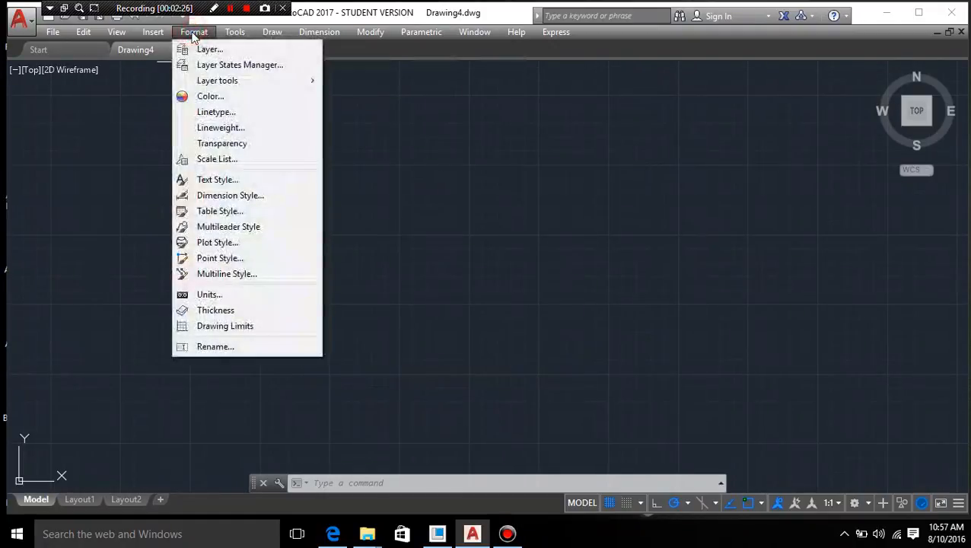
click(234, 295)
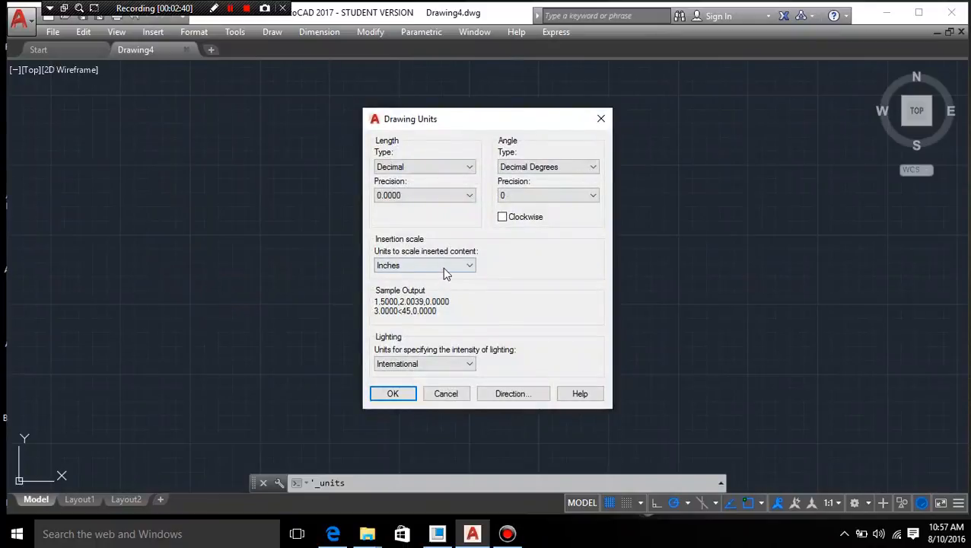
click(404, 266)
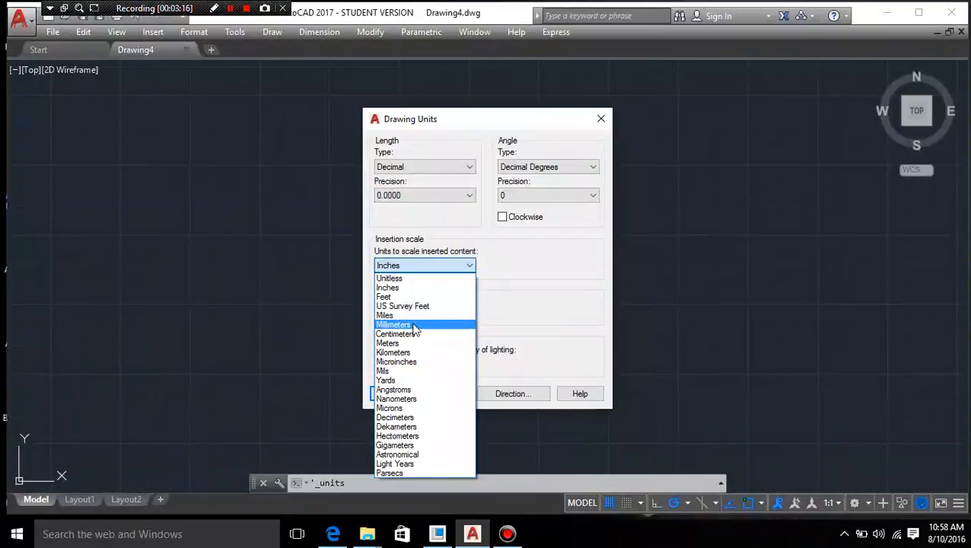
click(414, 325)
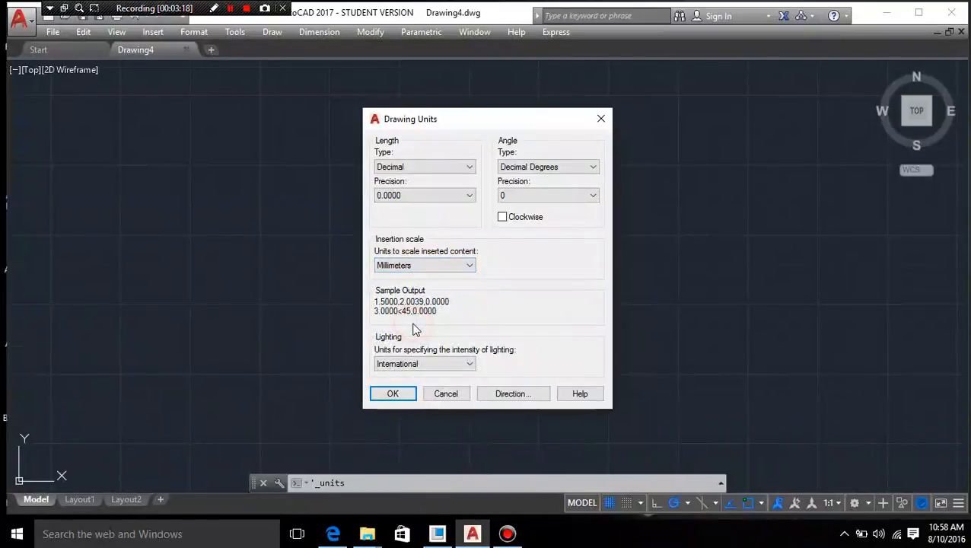
- Set the length type to Decimal with 0.0 precision and accept the drawing units
click(420, 168)
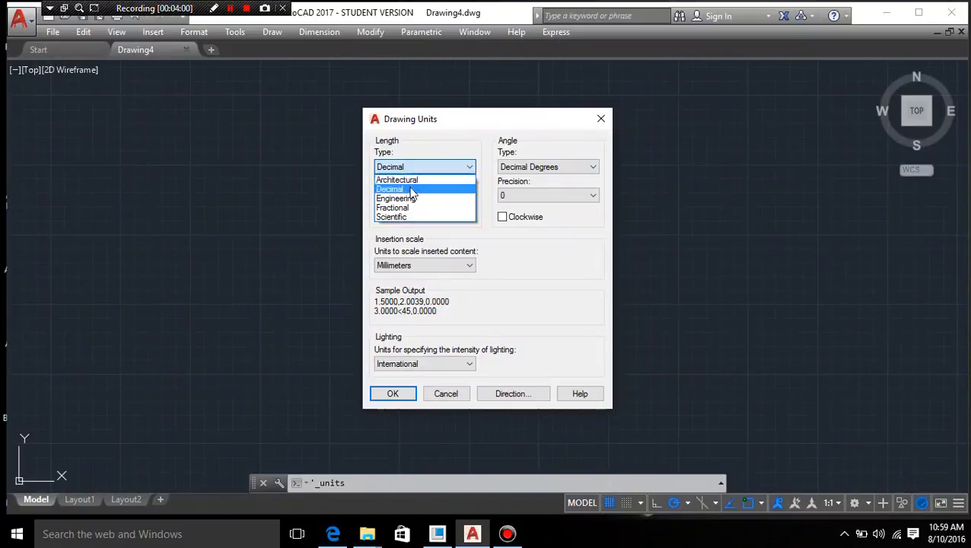
click(411, 189)
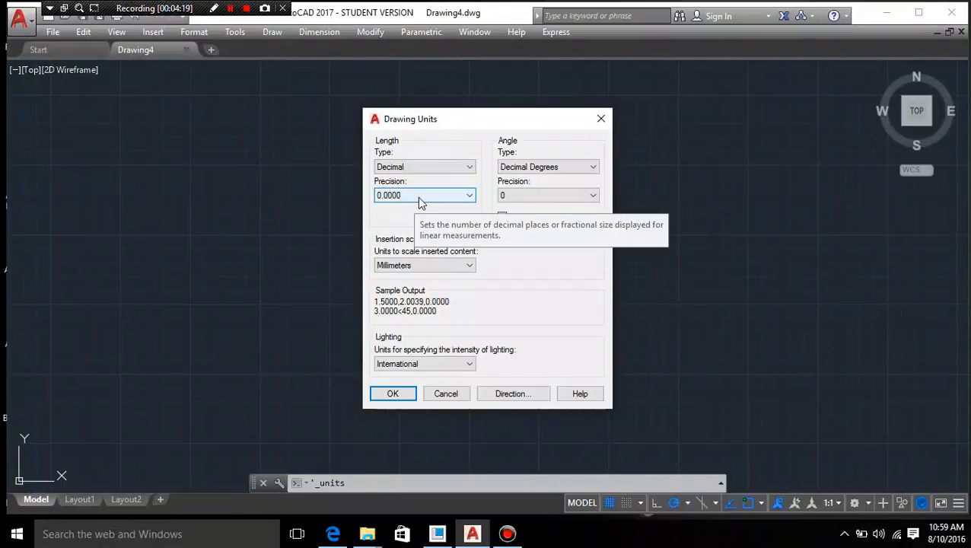
click(418, 197)
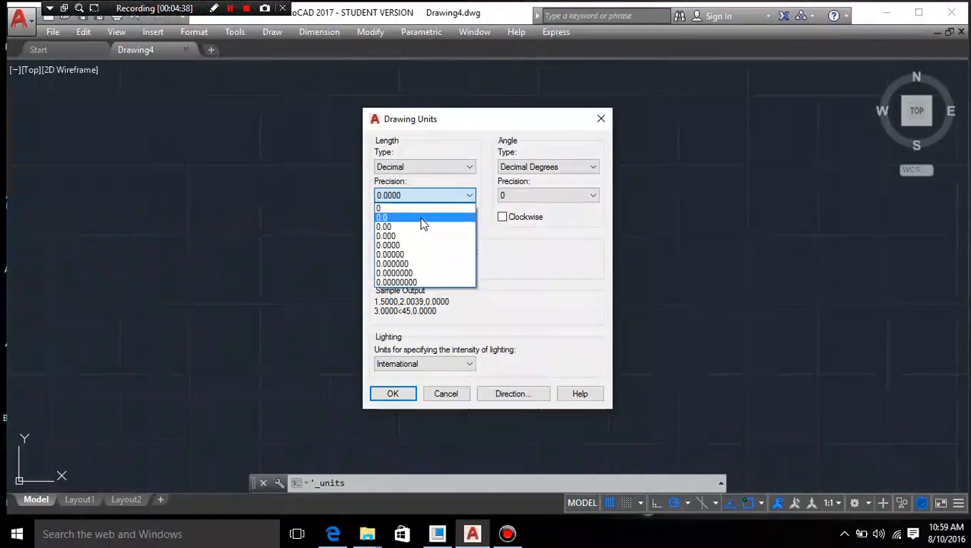
click(422, 219)
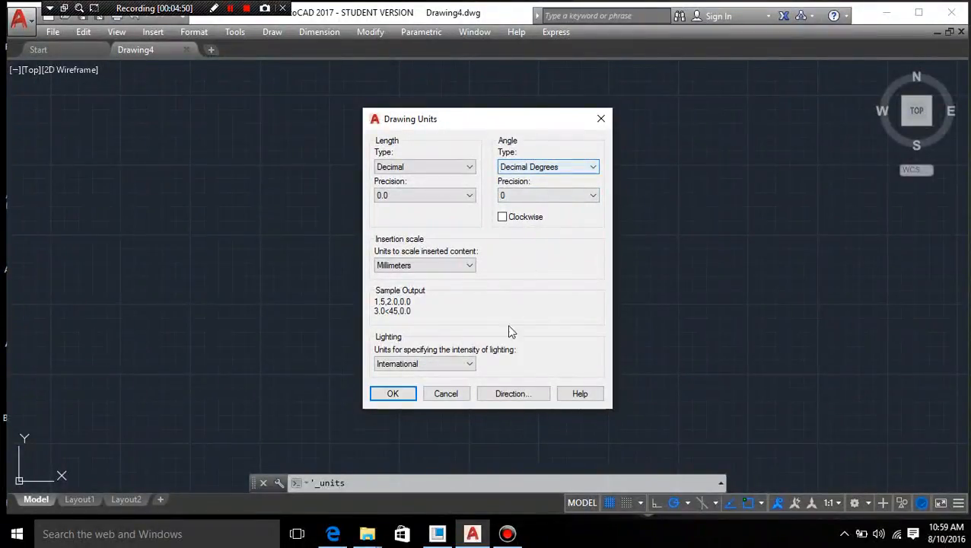
click(394, 395)
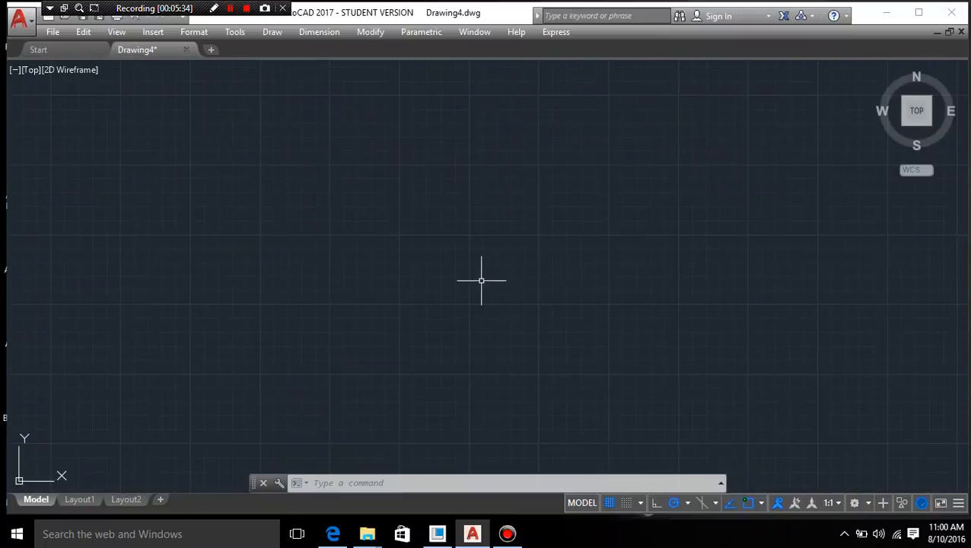
- Set the drawing limits with the default 0,0 lower left corner and 280,210 as the upper right corner
click(194, 34)
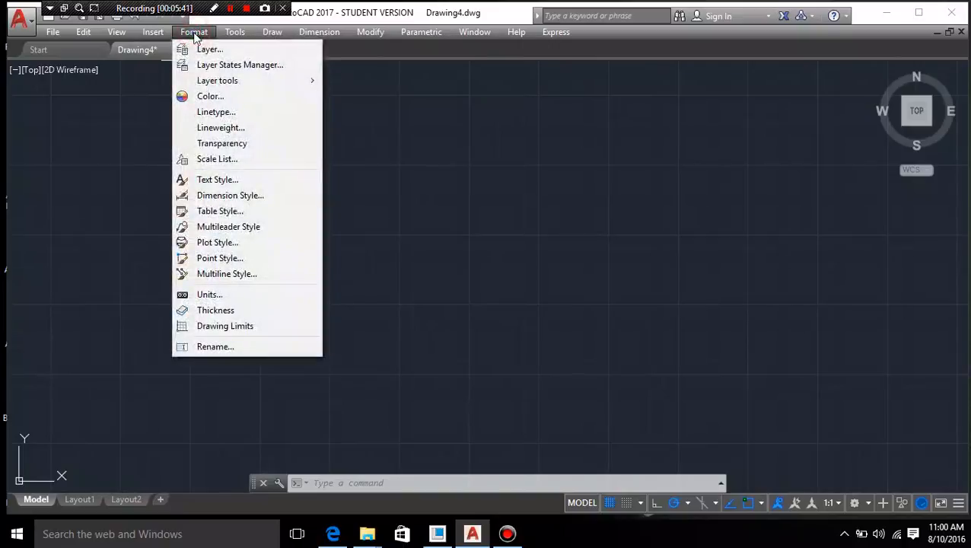
click(209, 327)
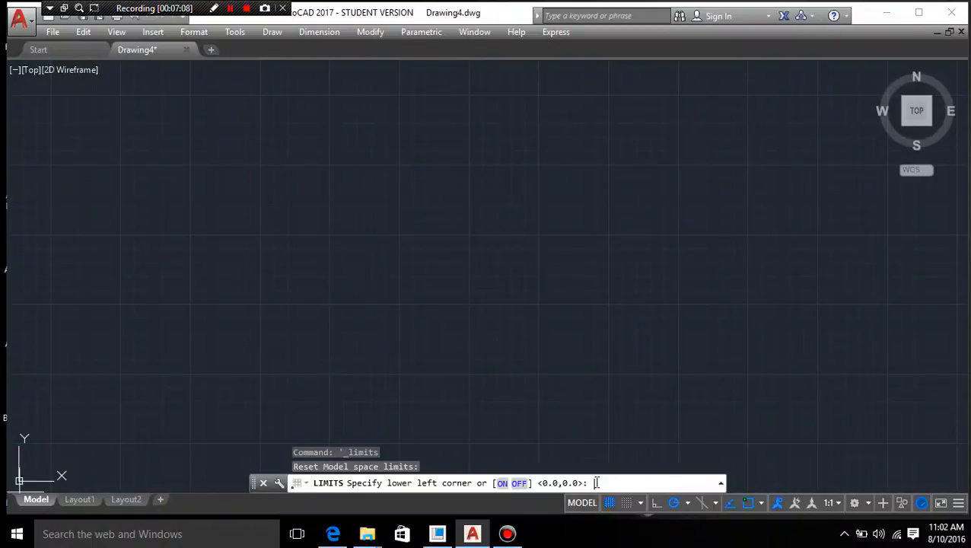
key(Return)
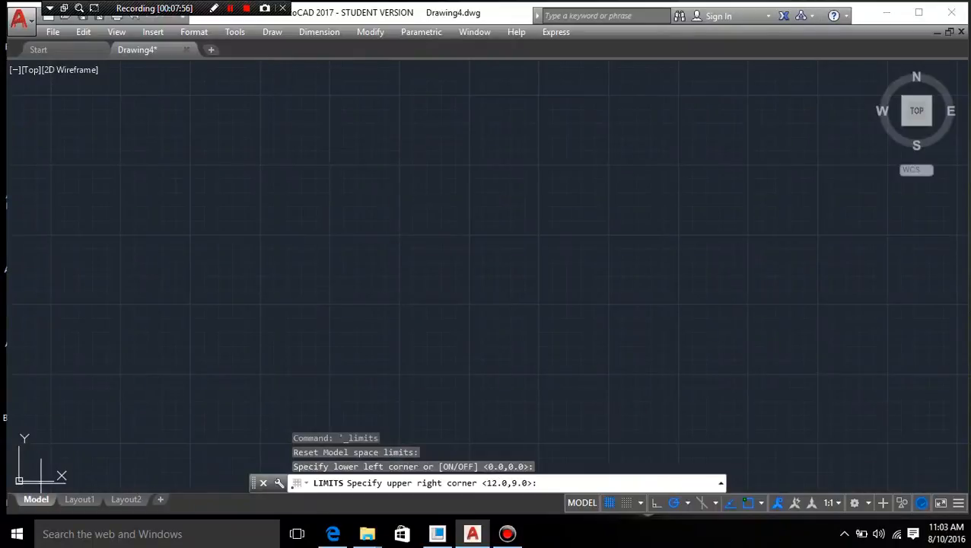
click(557, 482)
text(280)
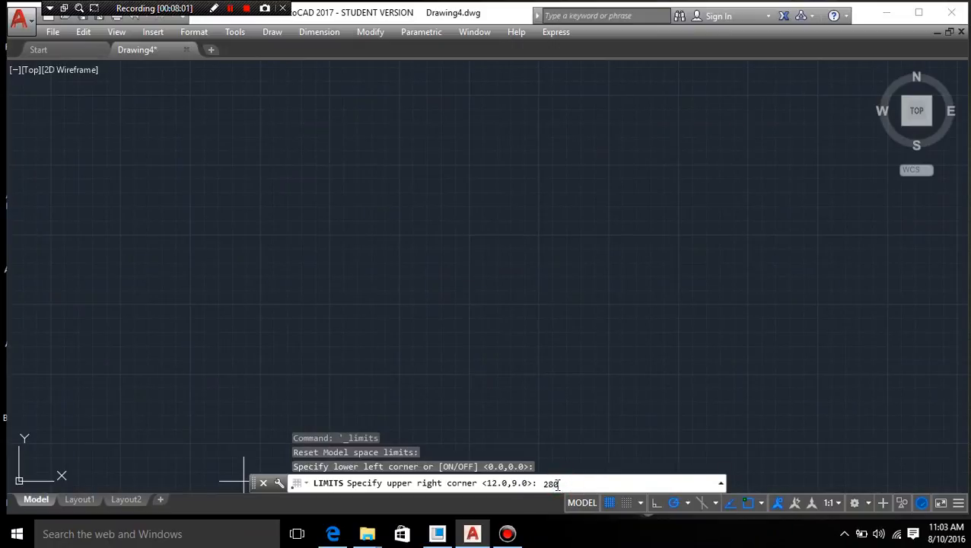
text(,210)
key(Return)
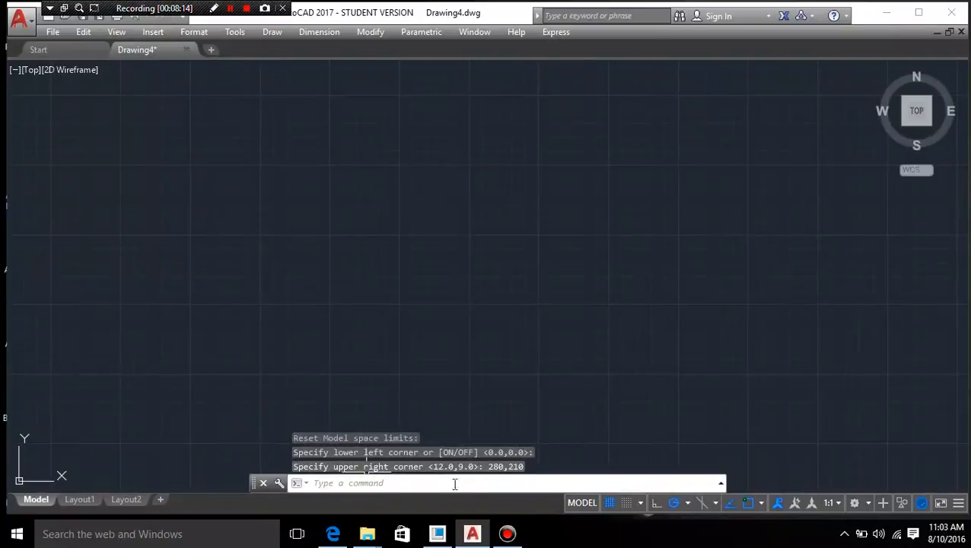
- Zoom All to fit the view to the drawing limits
click(114, 32)
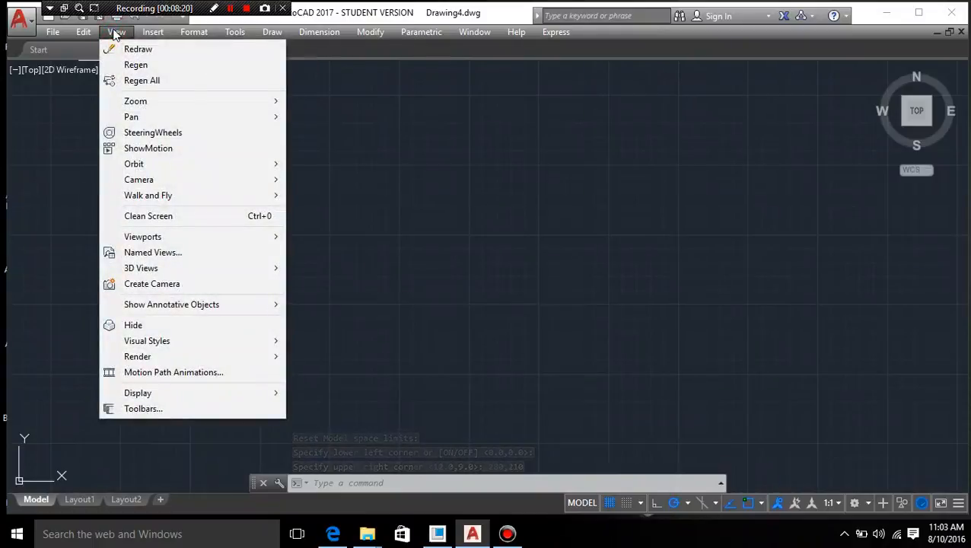
click(162, 102)
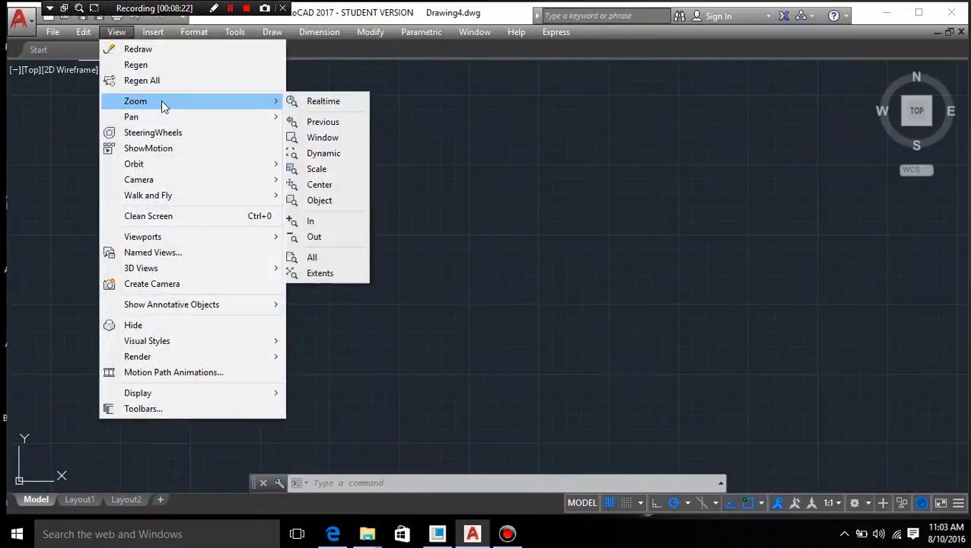
click(329, 257)
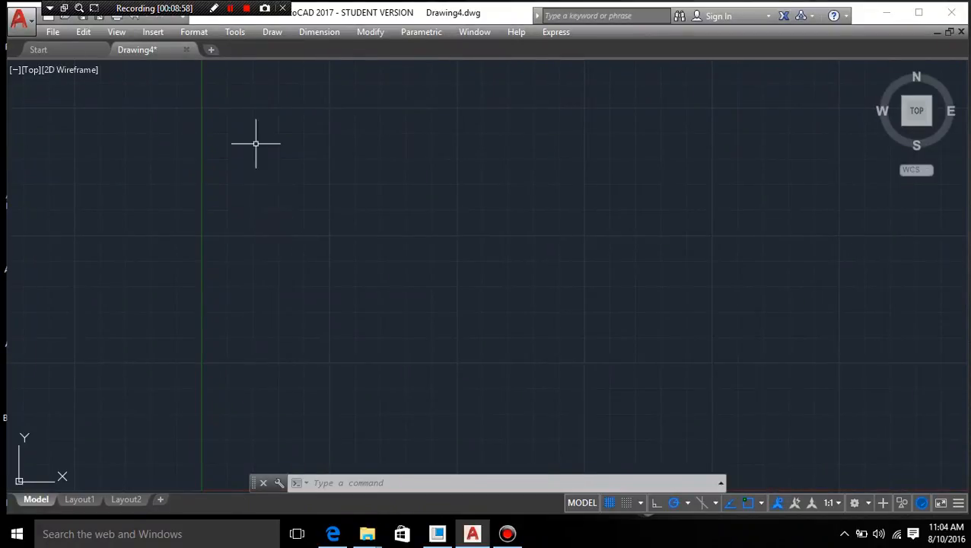
- Start a line at 0,0 and draw the border's left edge 210 mm straight up
click(271, 32)
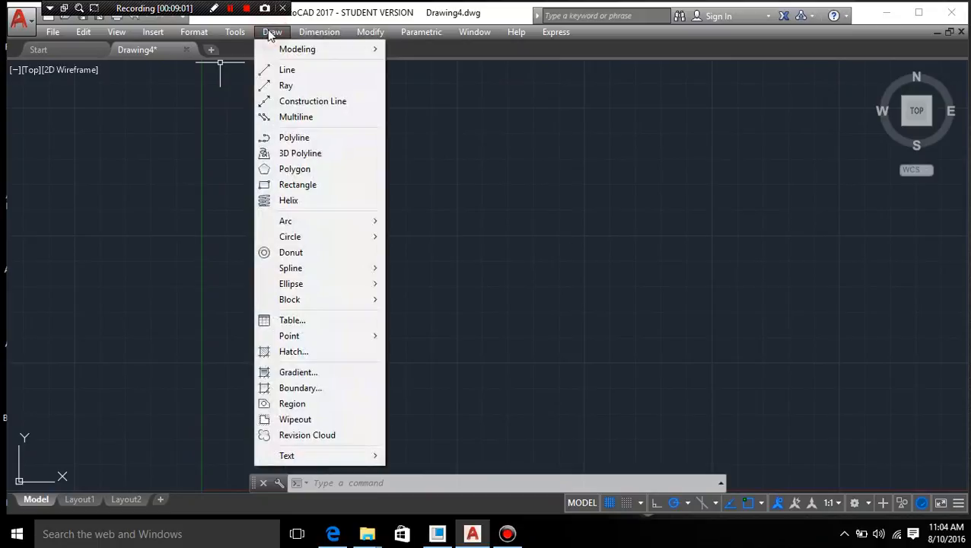
click(287, 71)
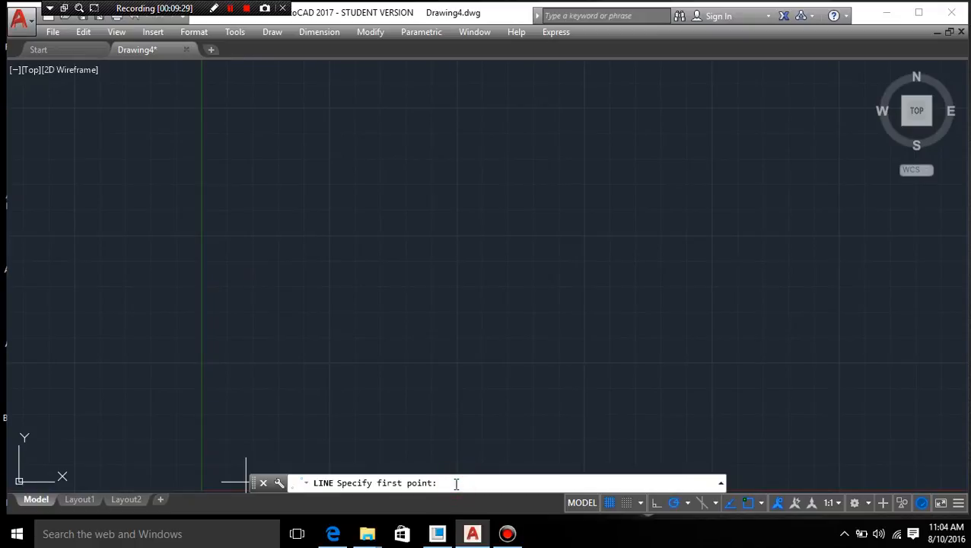
text(0,0)
key(Return)
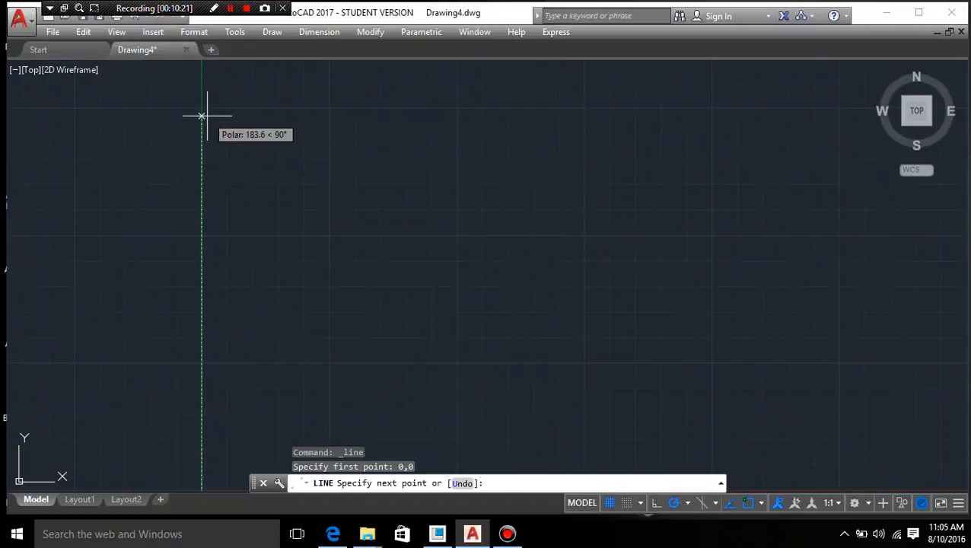
text(210)
key(Return)
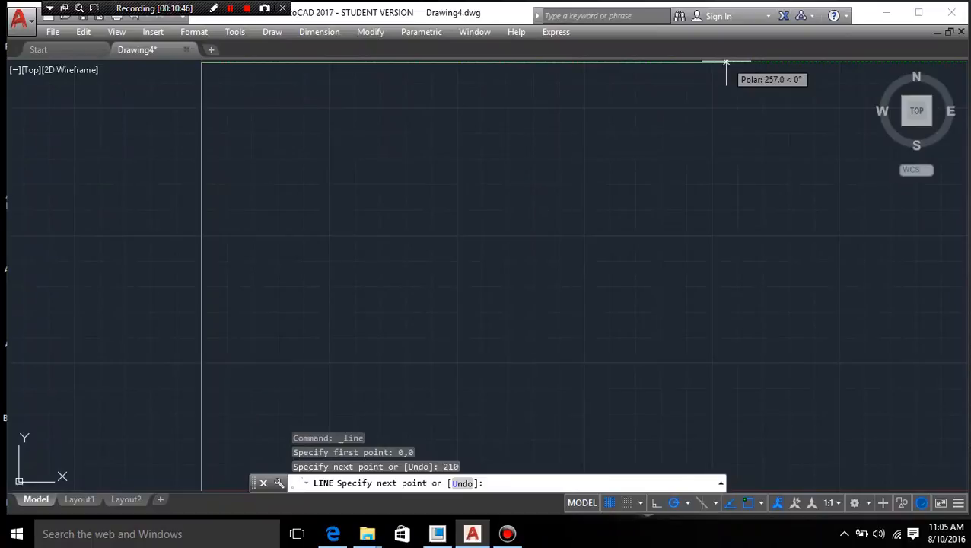
- Continue the border line 280 mm to the right and 210 mm down, then close it back to the start point
text(280)
key(Return)
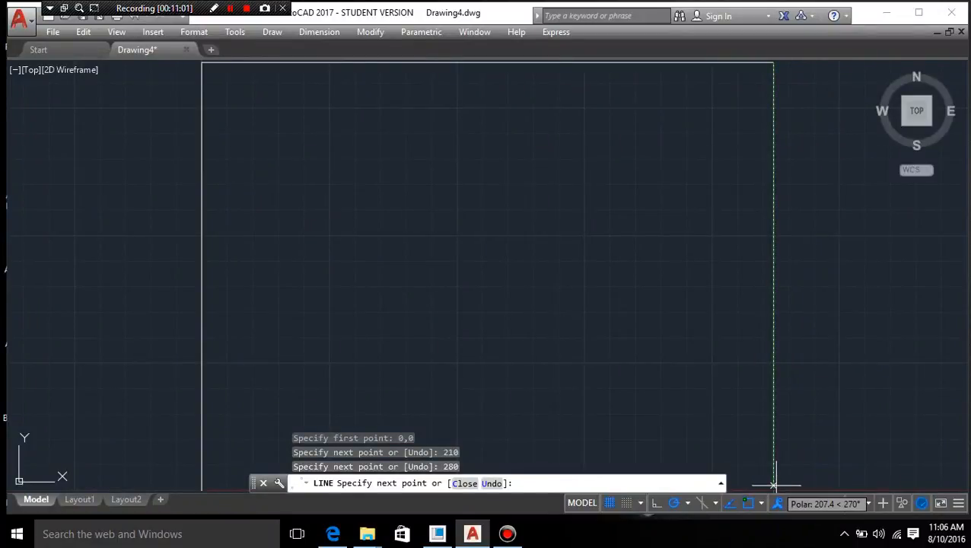
text(210)
key(Return)
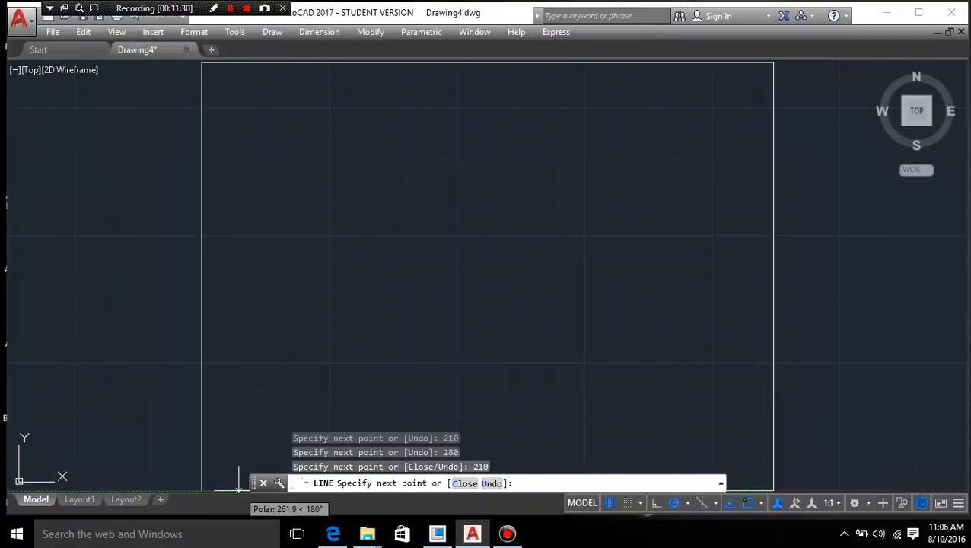
text(c)
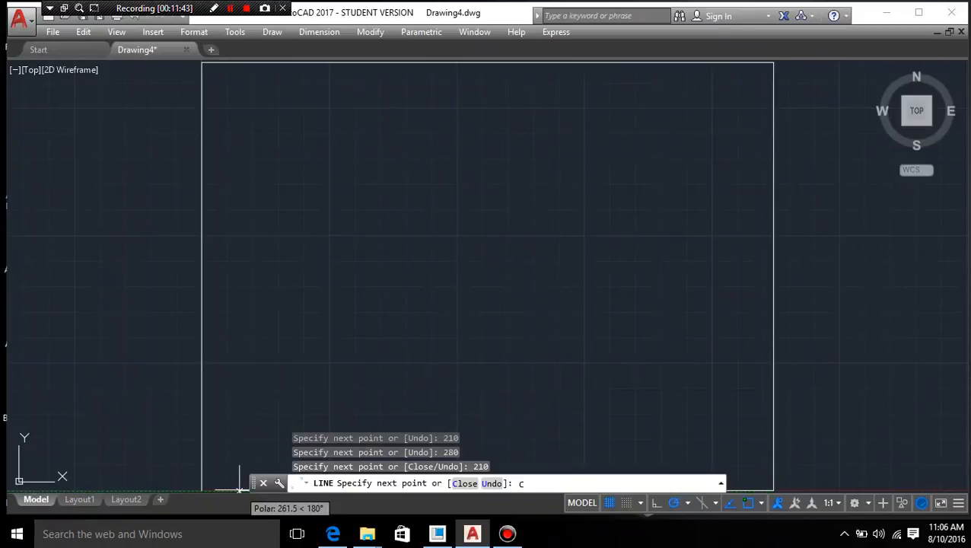
key(Return)
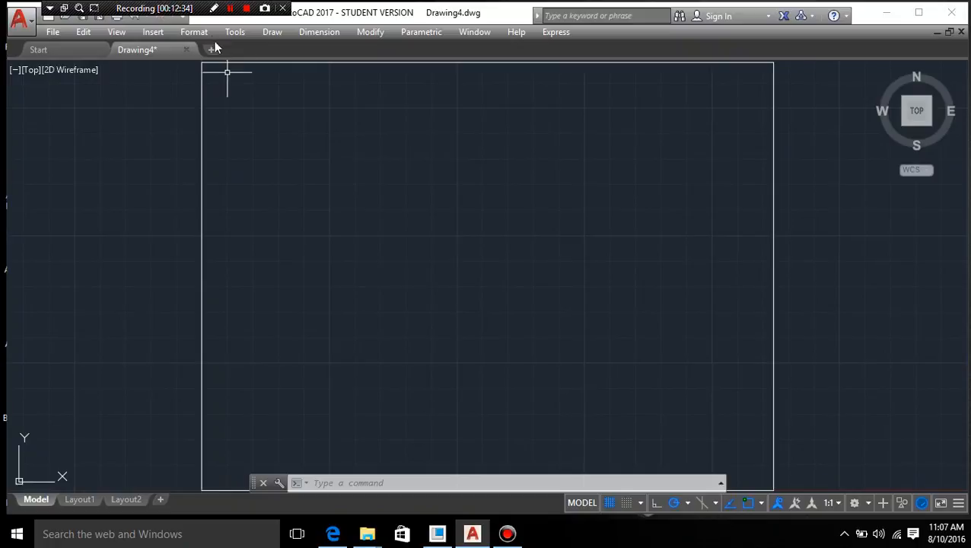
- Review the length, angle and insertion scale settings in the drawing units and close the dialog
click(194, 32)
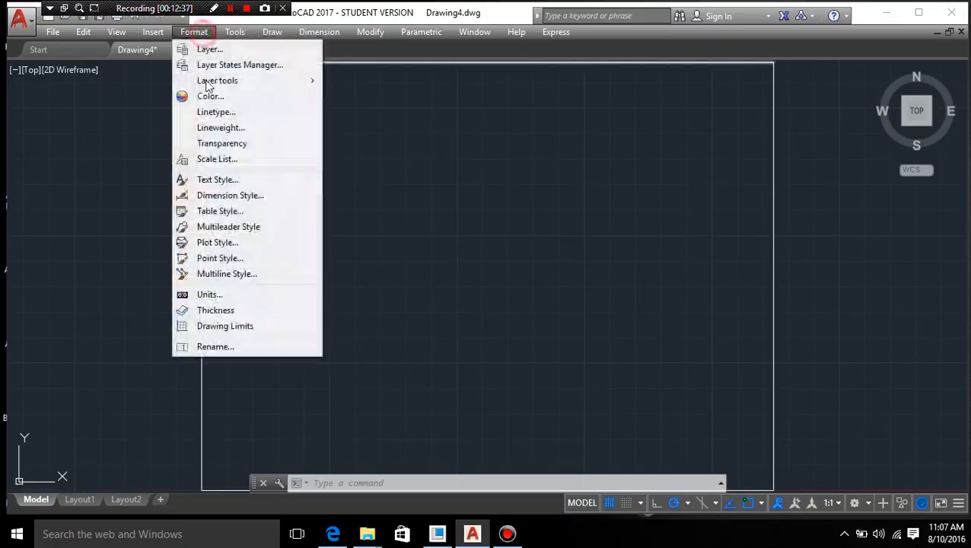
click(241, 294)
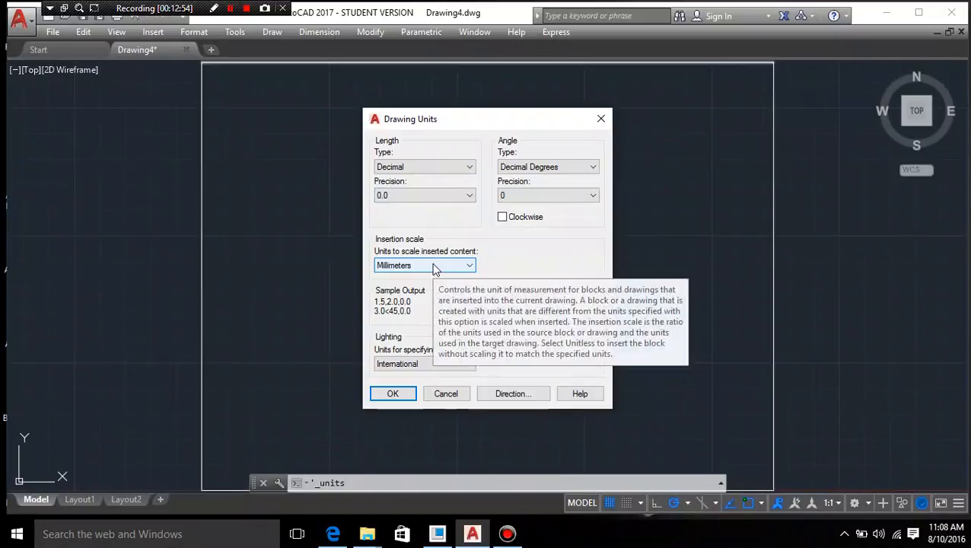
click(404, 393)
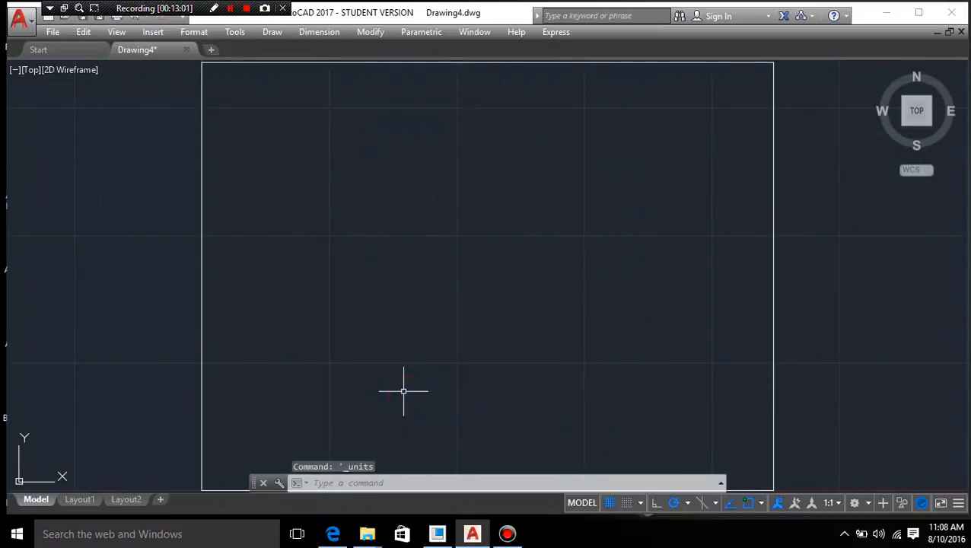
- Run Drawing Limits again to review both corners, accepting the default lower left and upper right values
click(187, 34)
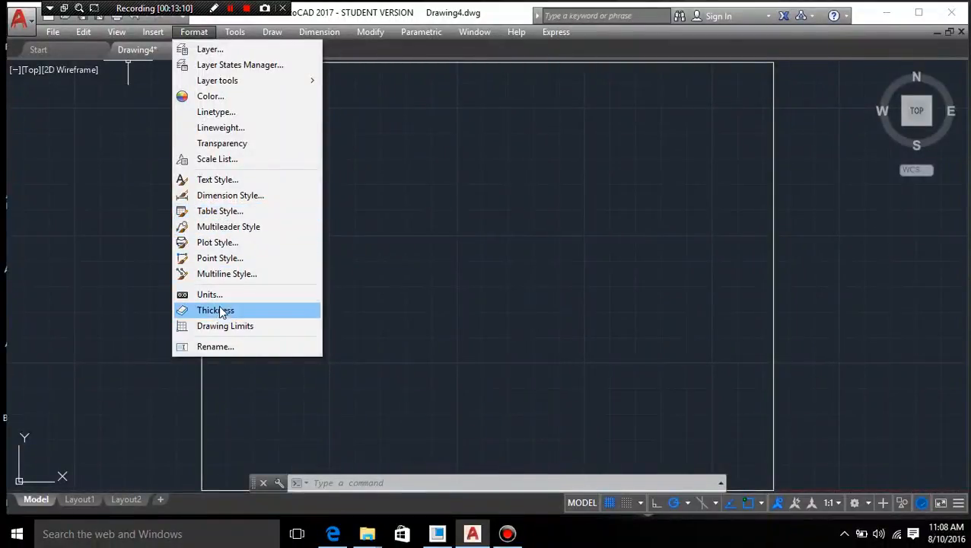
click(225, 326)
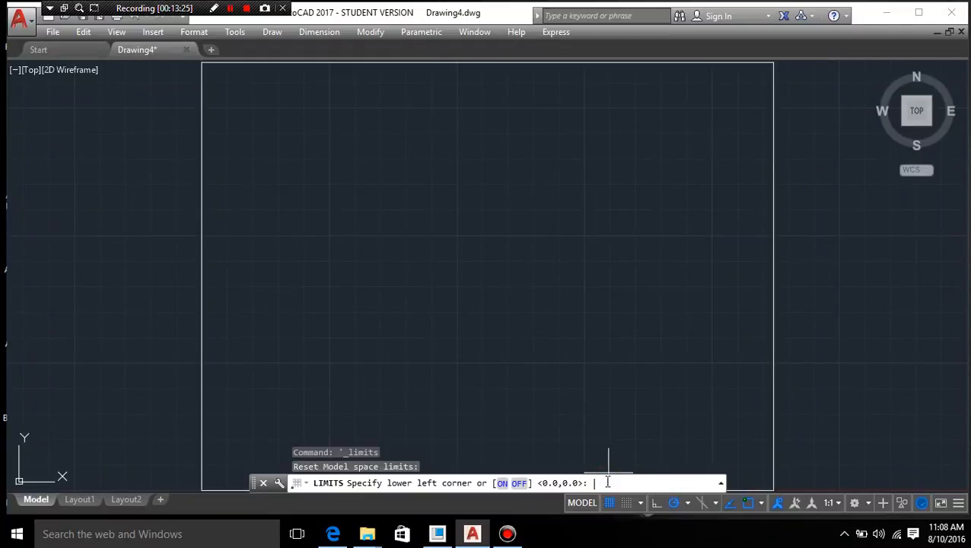
key(Return)
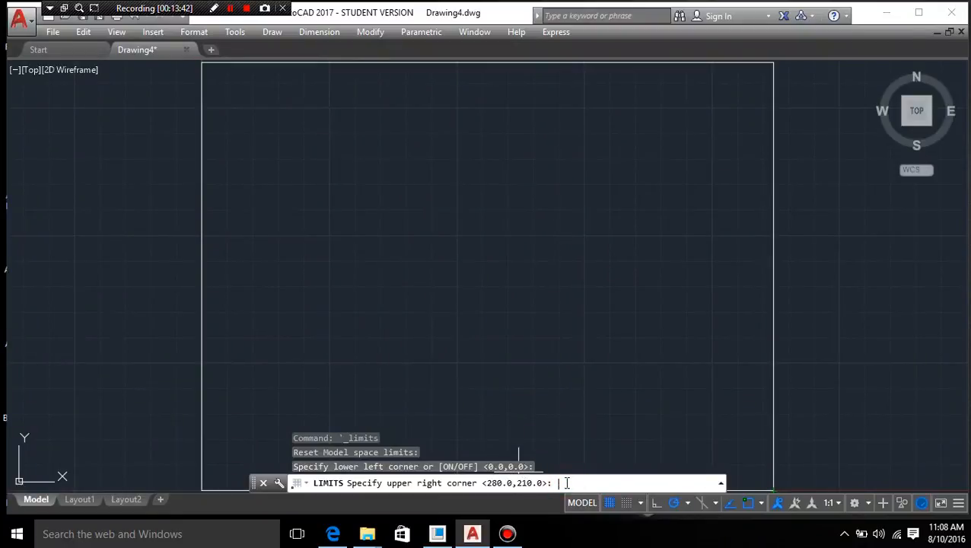
key(Return)
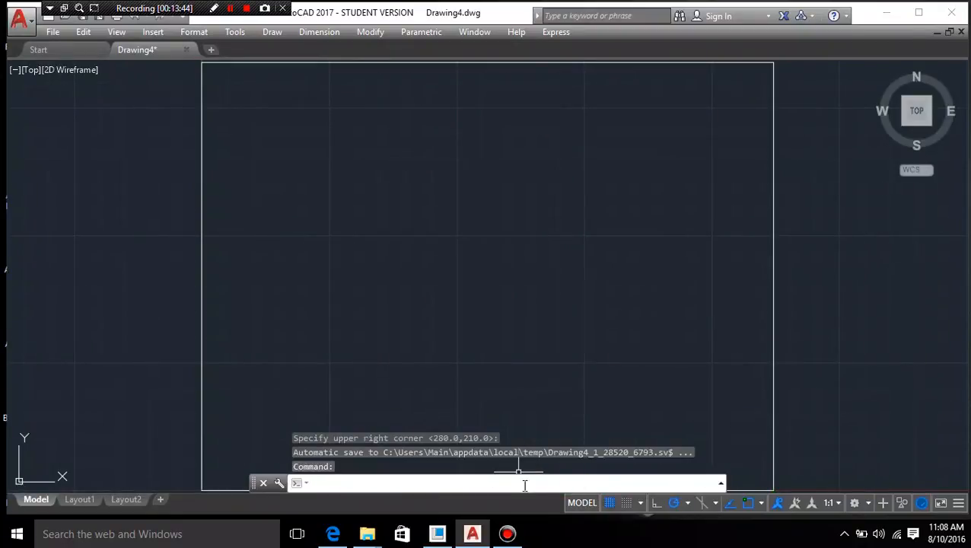
- Use Zoom All to fit the entire drawing limits and border in the view
click(116, 32)
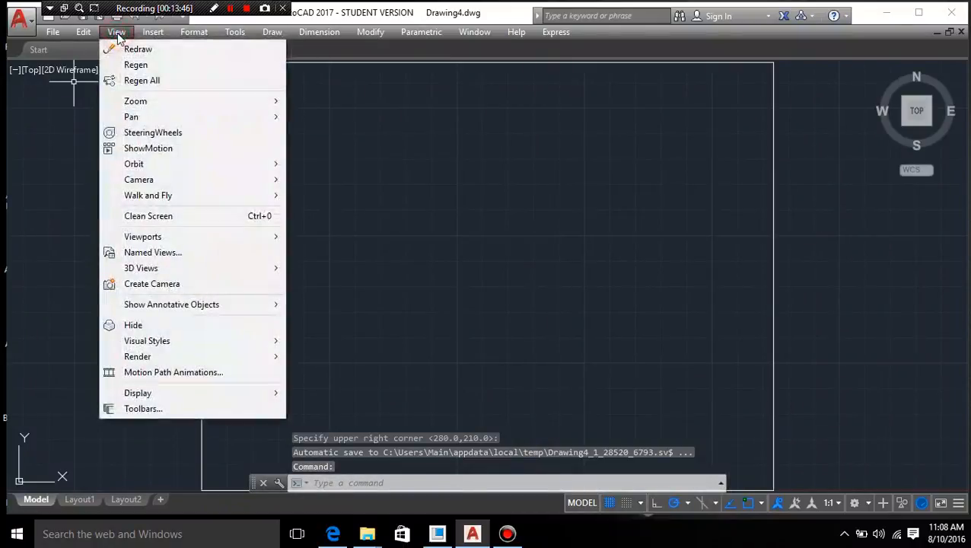
mouse_move(137, 101)
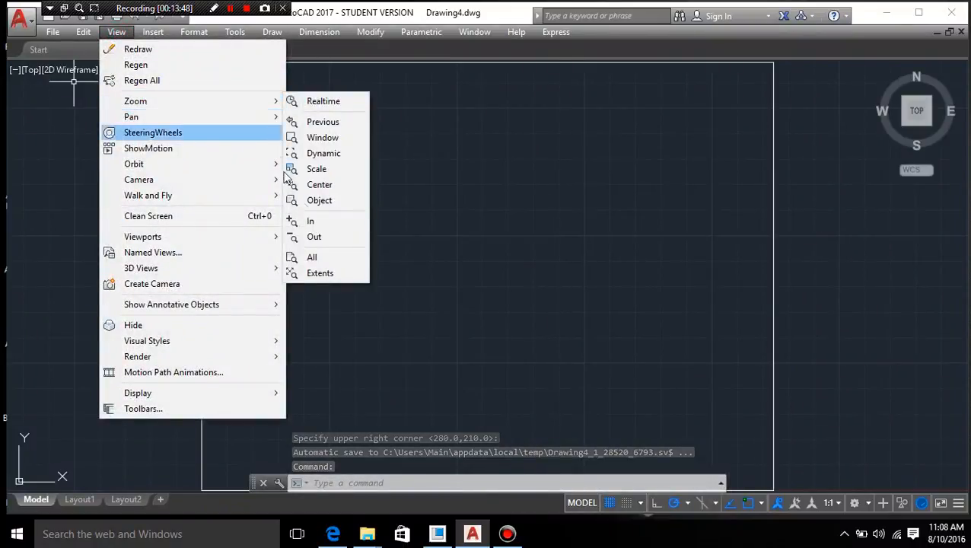
click(301, 257)
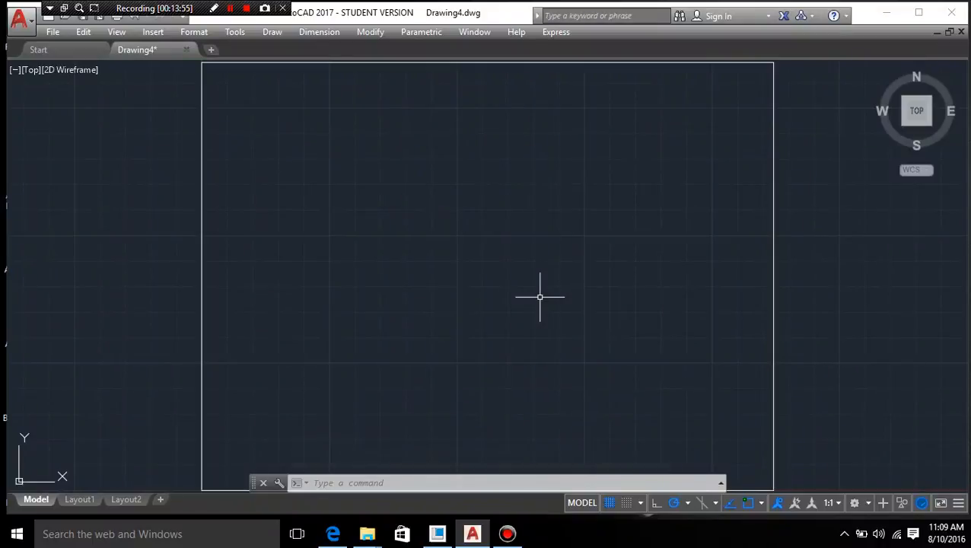
- Practise zooming in and out and panning around the border, and restore the full view with Zoom All
scroll(430, 269, down, 6)
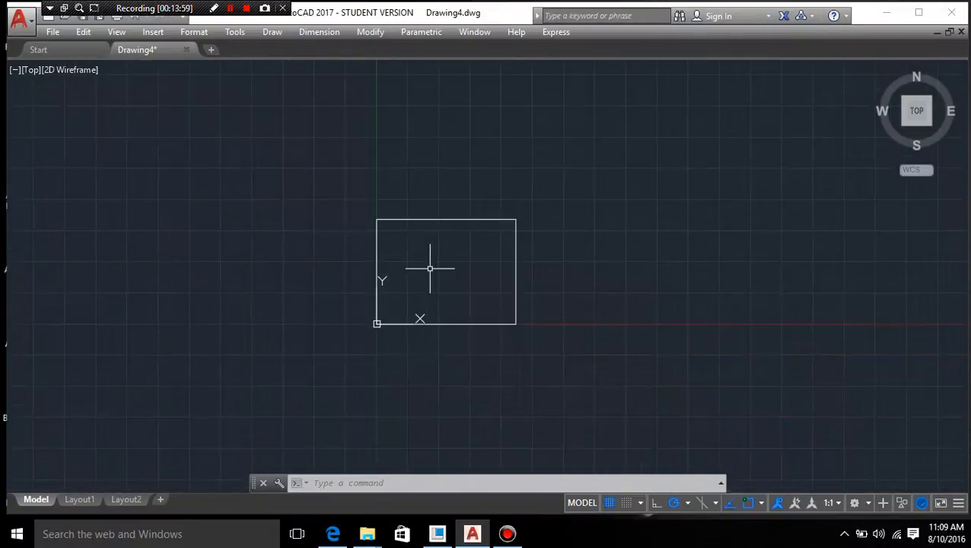
scroll(430, 269, down, 4)
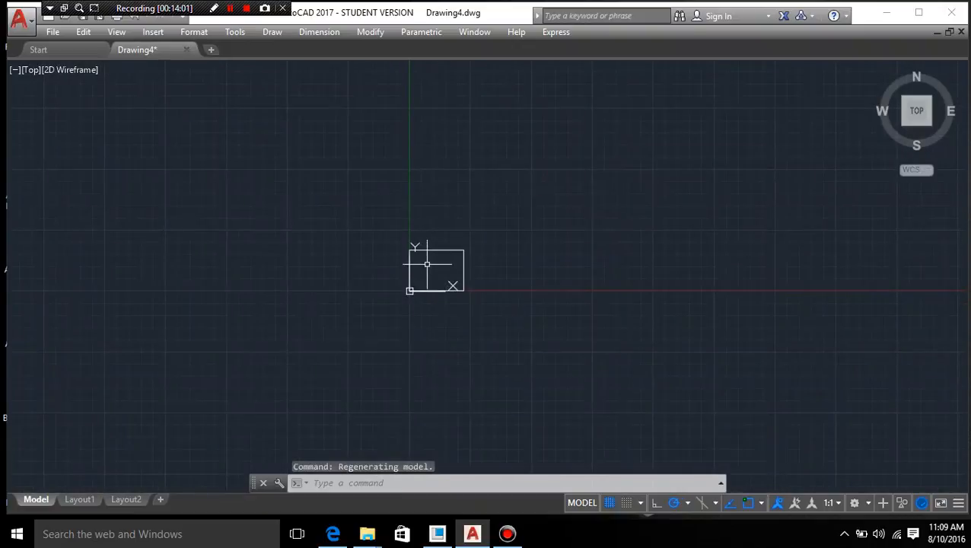
scroll(428, 267, up, 10)
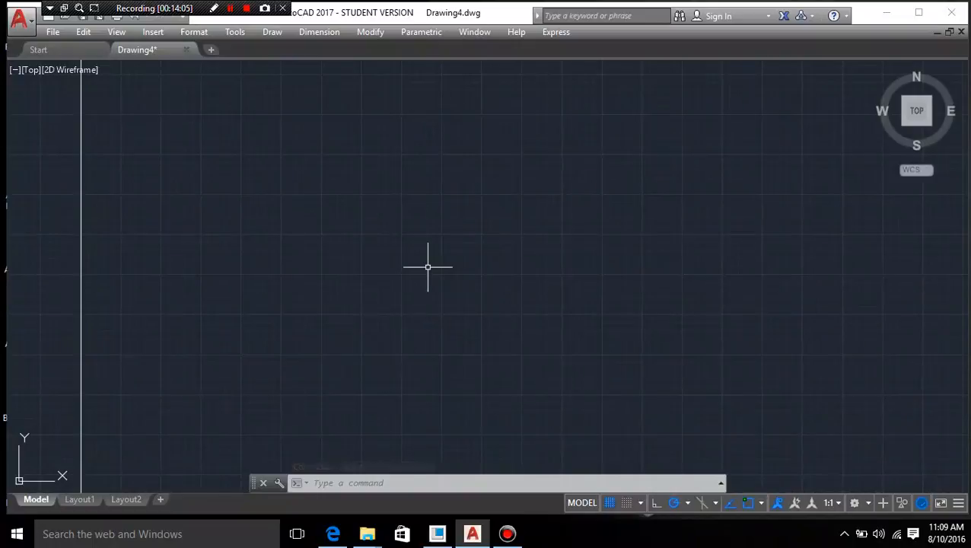
scroll(428, 267, up, 4)
scroll(428, 267, down, 6)
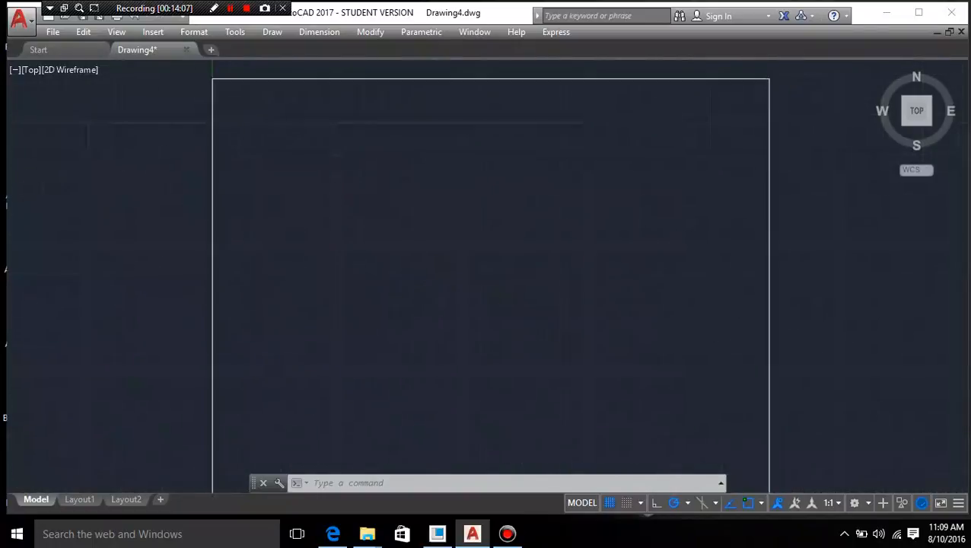
scroll(433, 268, up, 2)
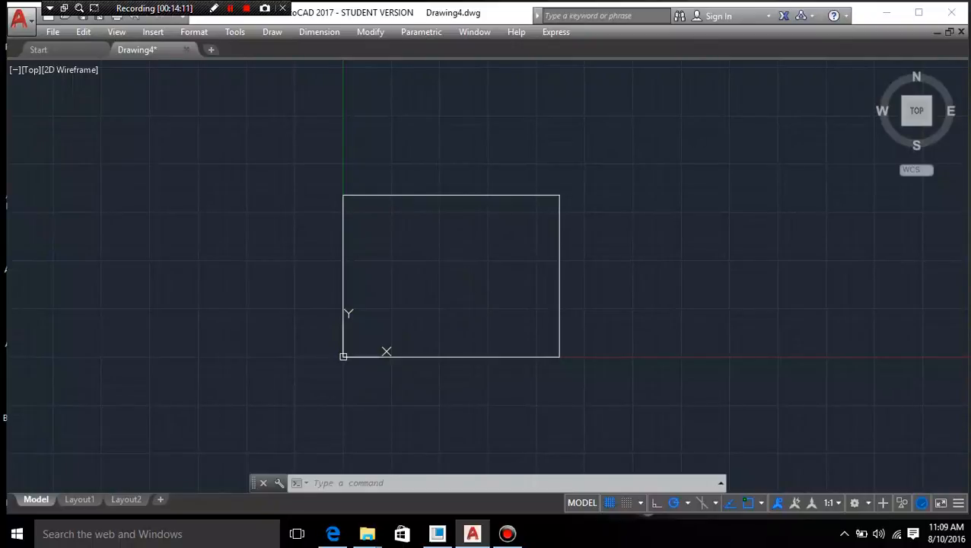
mouse_move(463, 295)
middle_down()
mouse_move(353, 280)
mouse_move(264, 239)
mouse_move(145, 229)
mouse_move(726, 279)
mouse_move(618, 279)
mouse_move(343, 317)
mouse_move(437, 324)
middle_up()
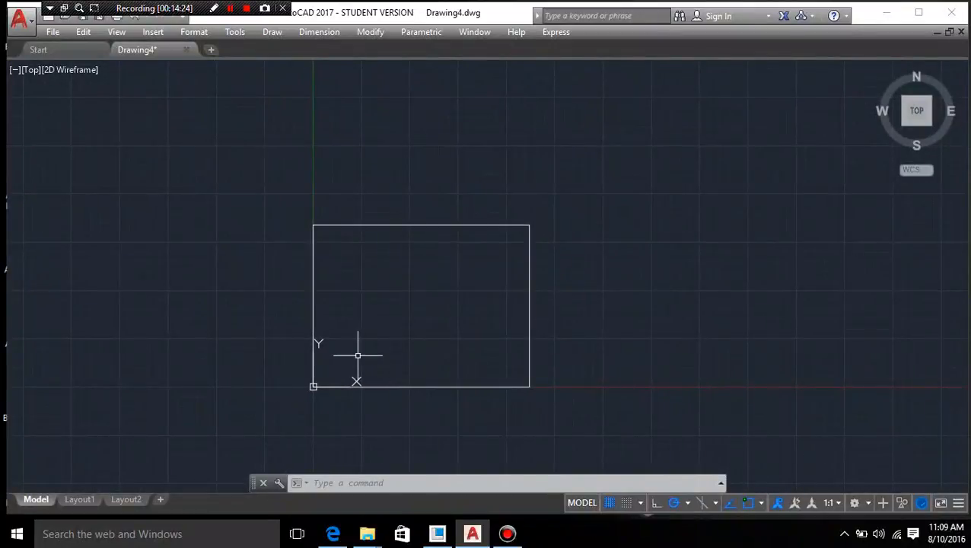
click(126, 34)
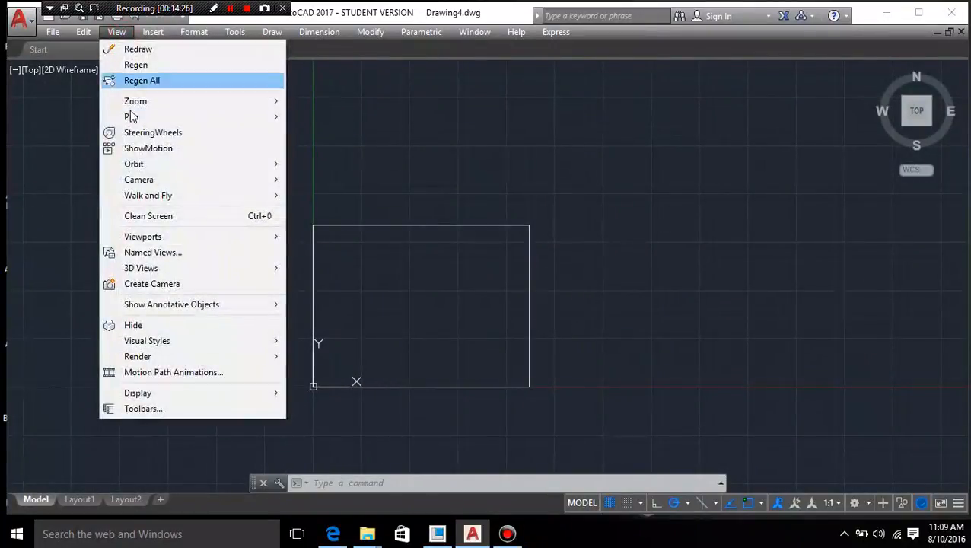
mouse_move(136, 101)
click(331, 259)
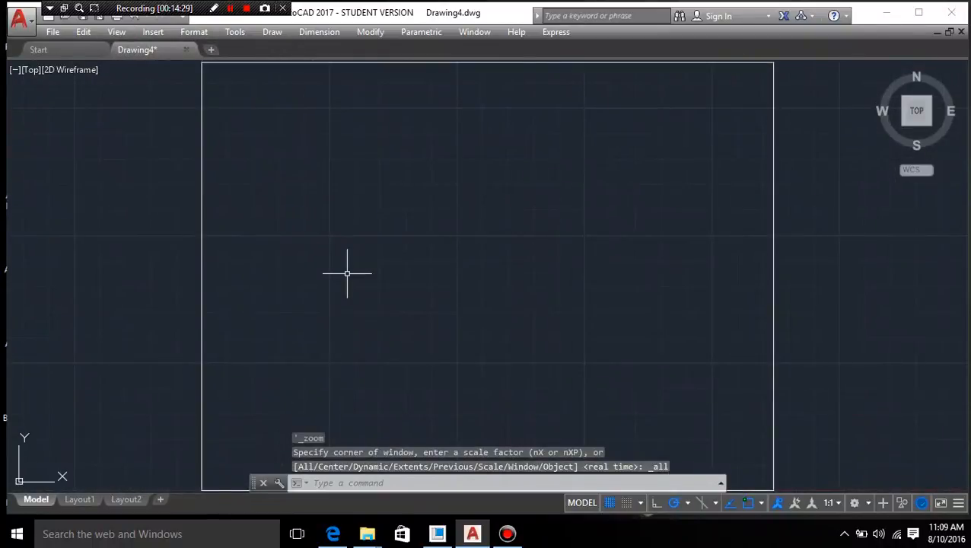
- Move the view away until the border is out of sight and bring it back with Zoom All
scroll(384, 261, down, 10)
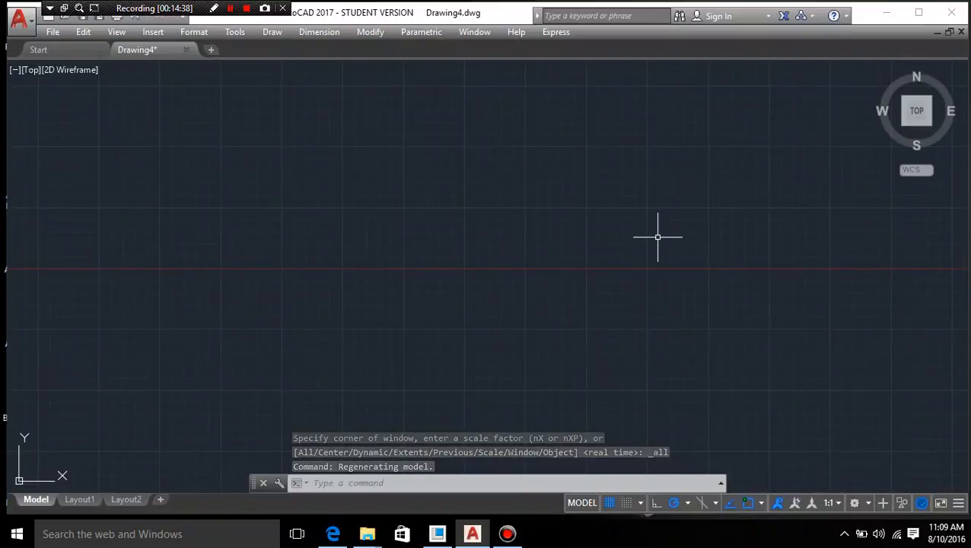
click(115, 31)
mouse_move(136, 100)
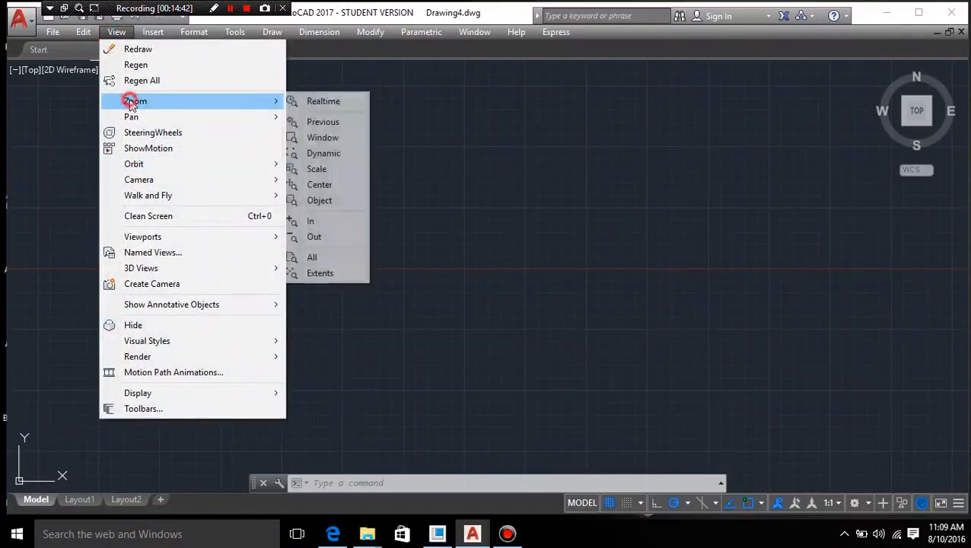
click(314, 257)
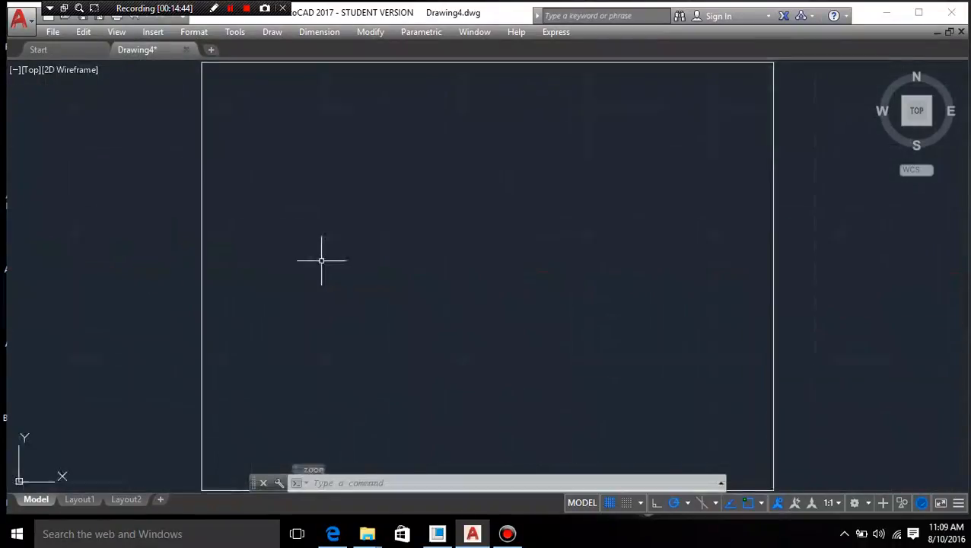